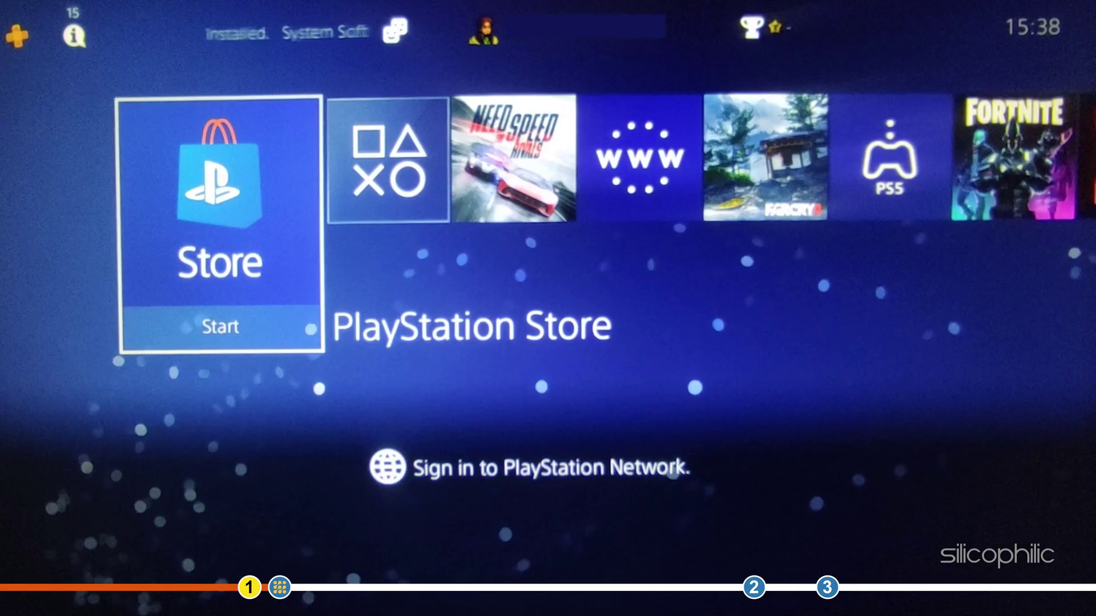
From the function bar, go to Settings > Network and start Set Up Internet Connection
key(Up)
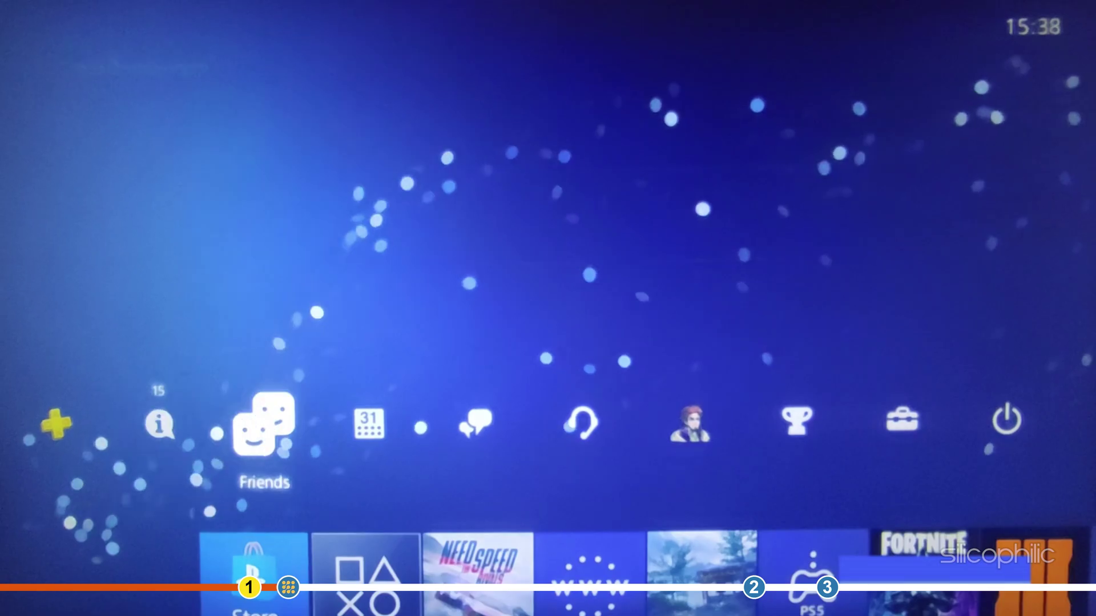
key(Right)
key(Right)
key(Right)
key(Right)
key(Right)
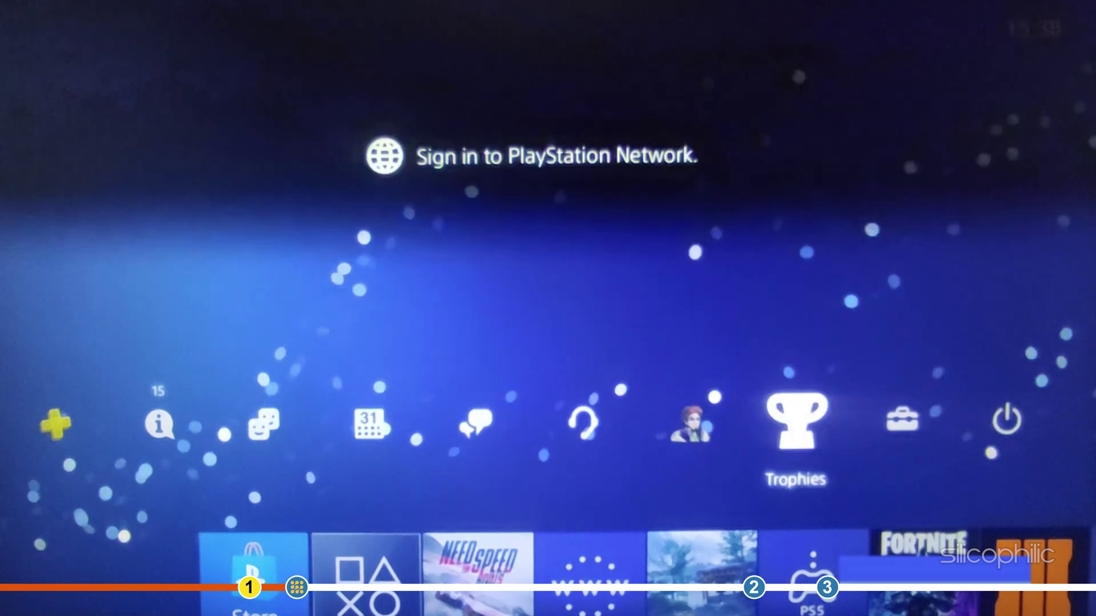
key(Right)
key(Return)
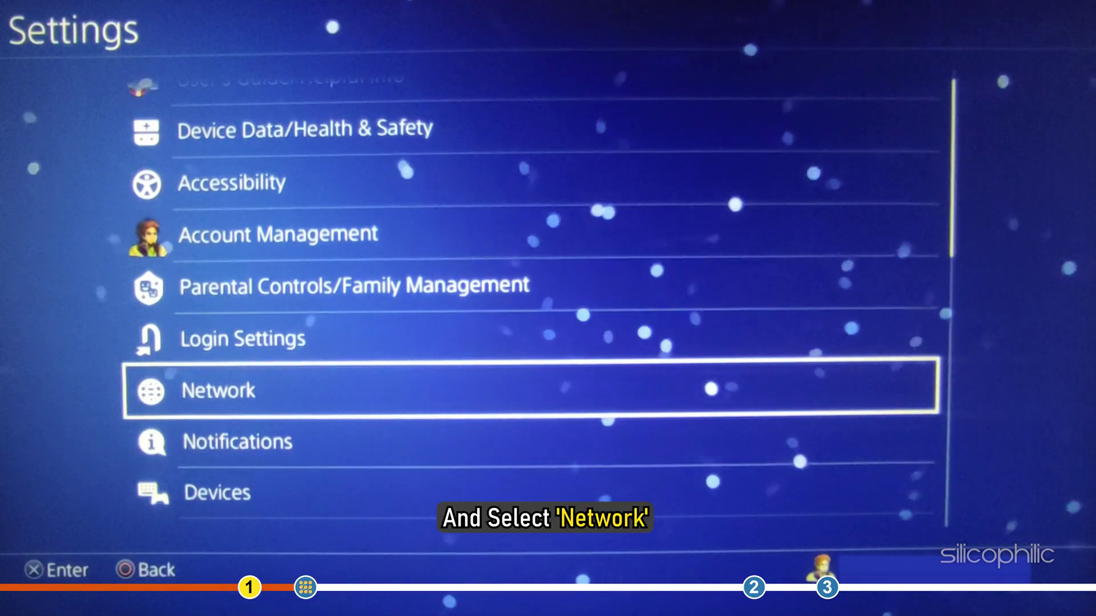
key(Return)
key(Down)
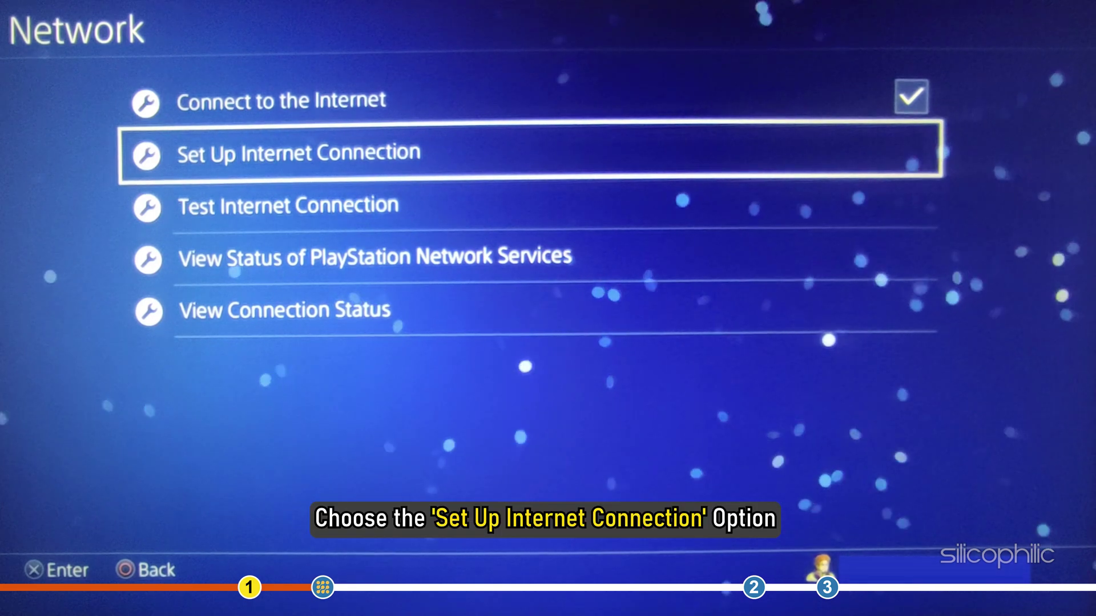
key(Return)
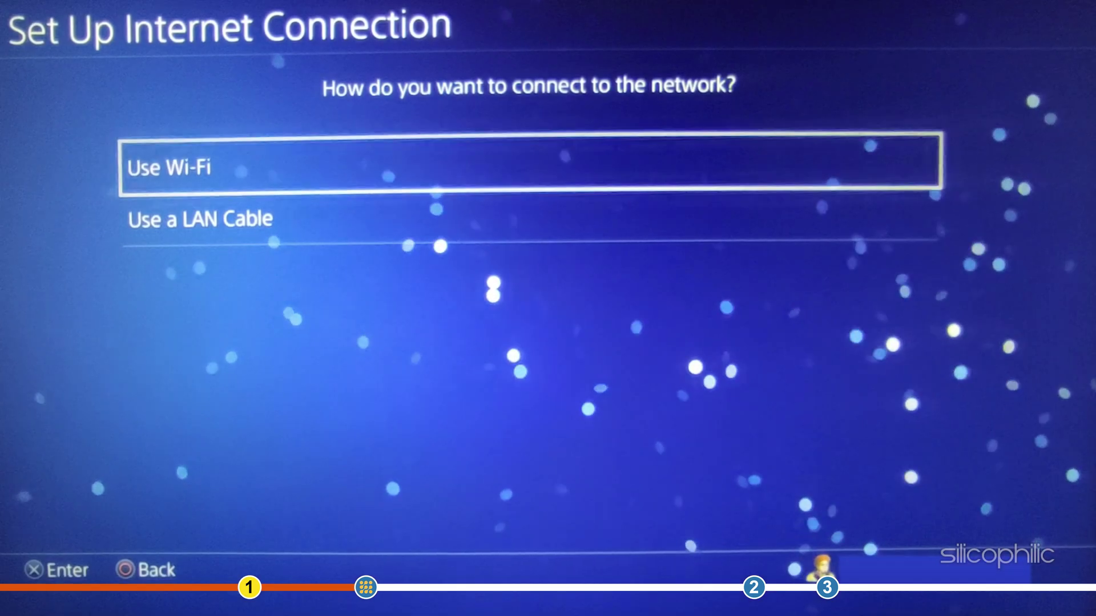
Choose a custom Wi-Fi setup on the FDS_Small_Base network
key(Return)
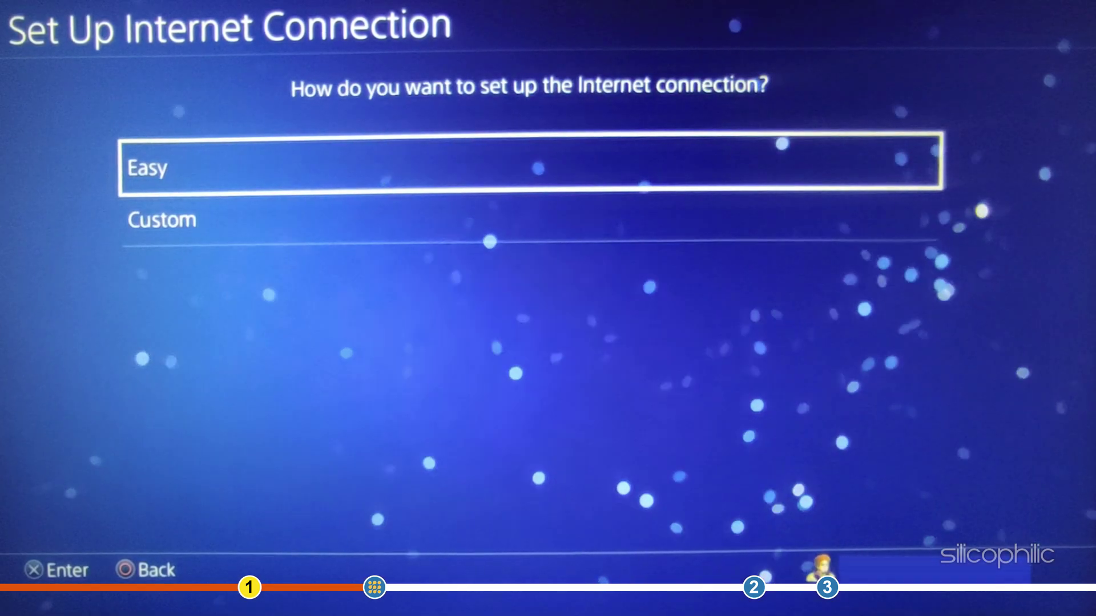
key(Return)
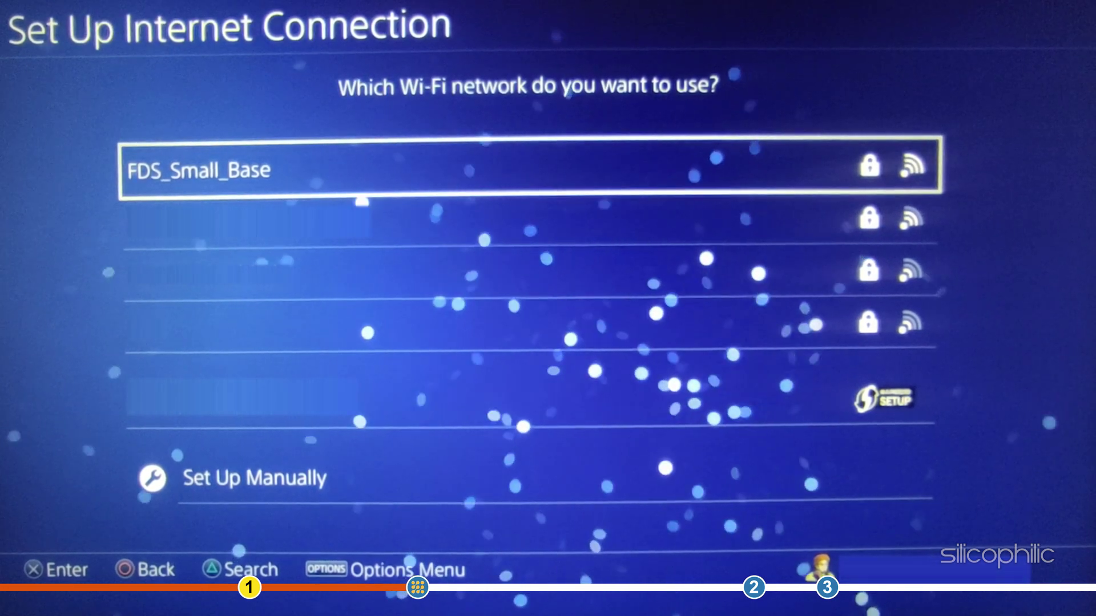
key(Return)
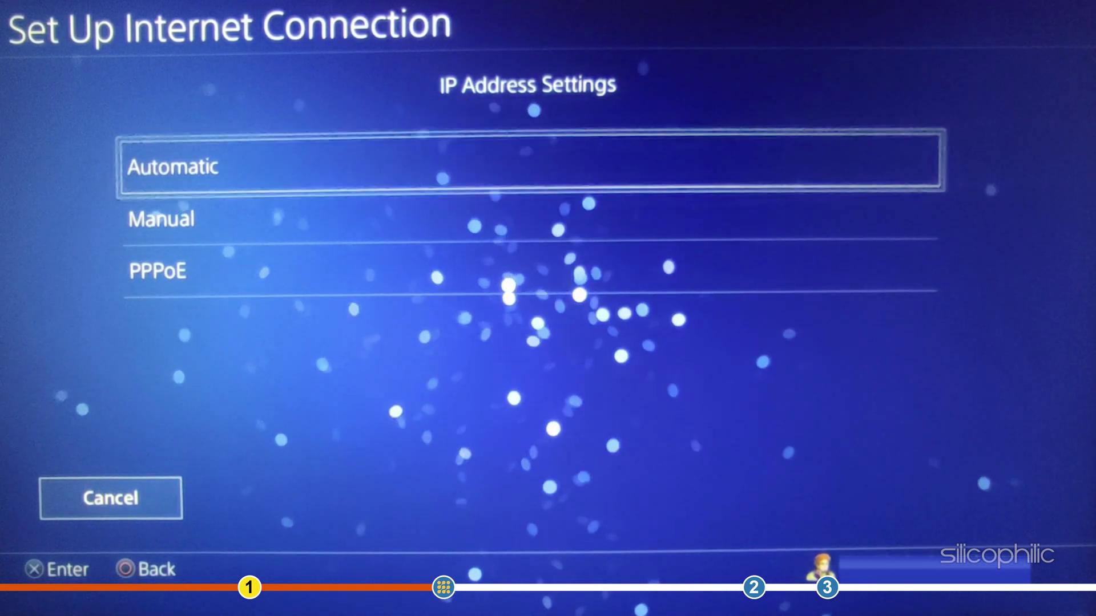
Set IP address to Automatic, DHCP host name to Do Not Specify, and DNS to Manual
key(Return)
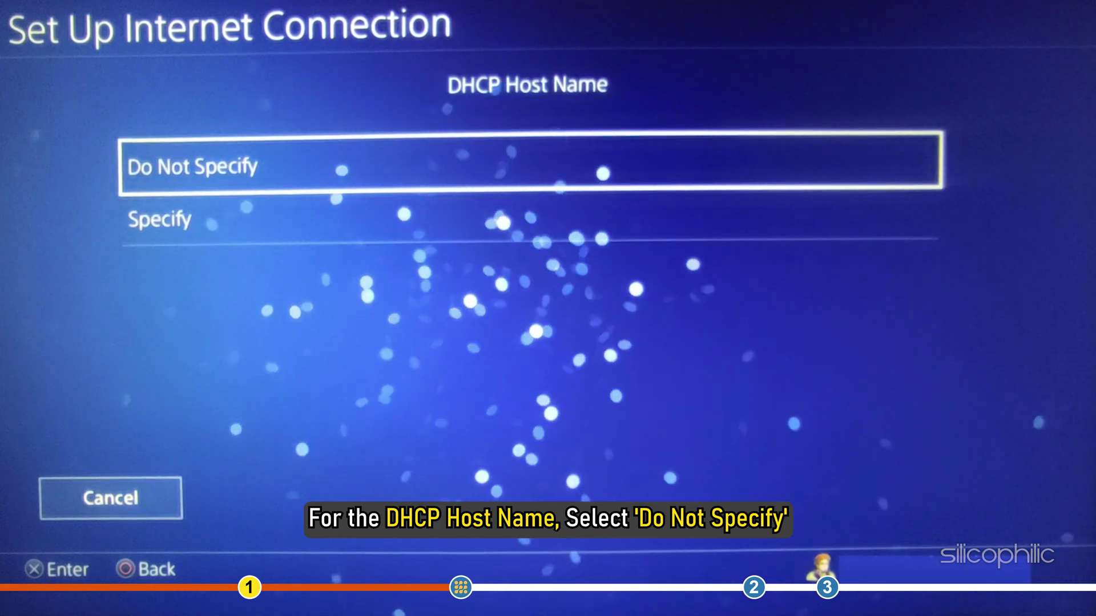
key(Return)
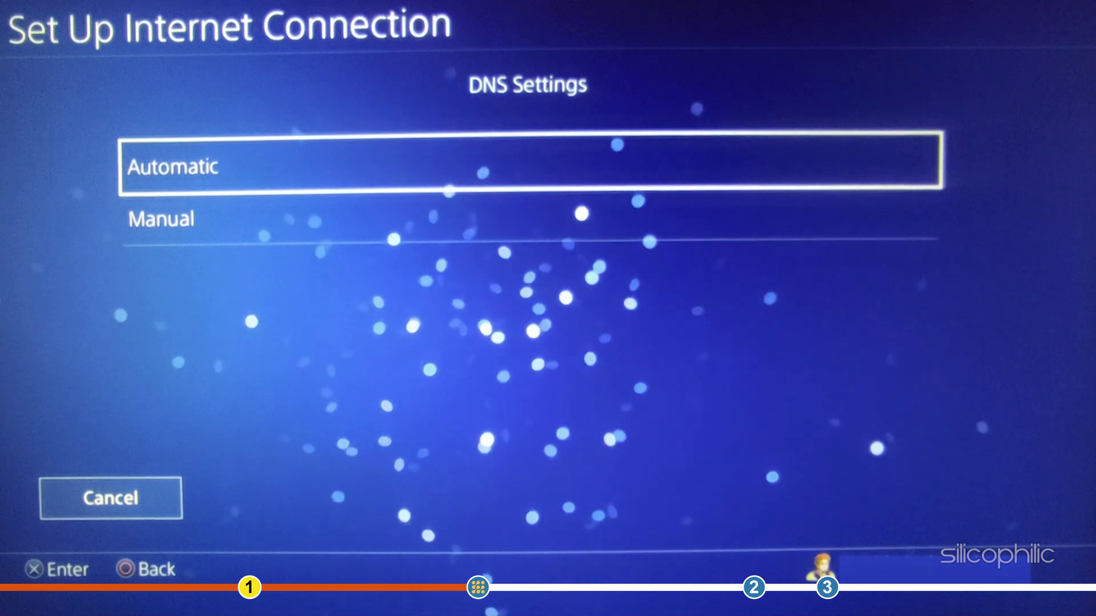
key(Down)
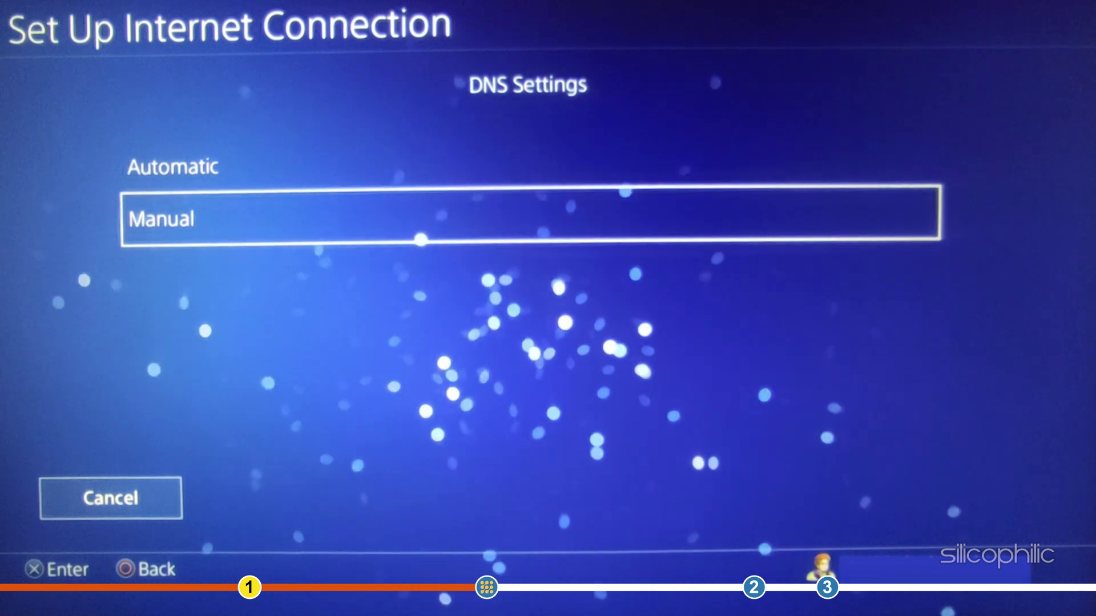
key(Return)
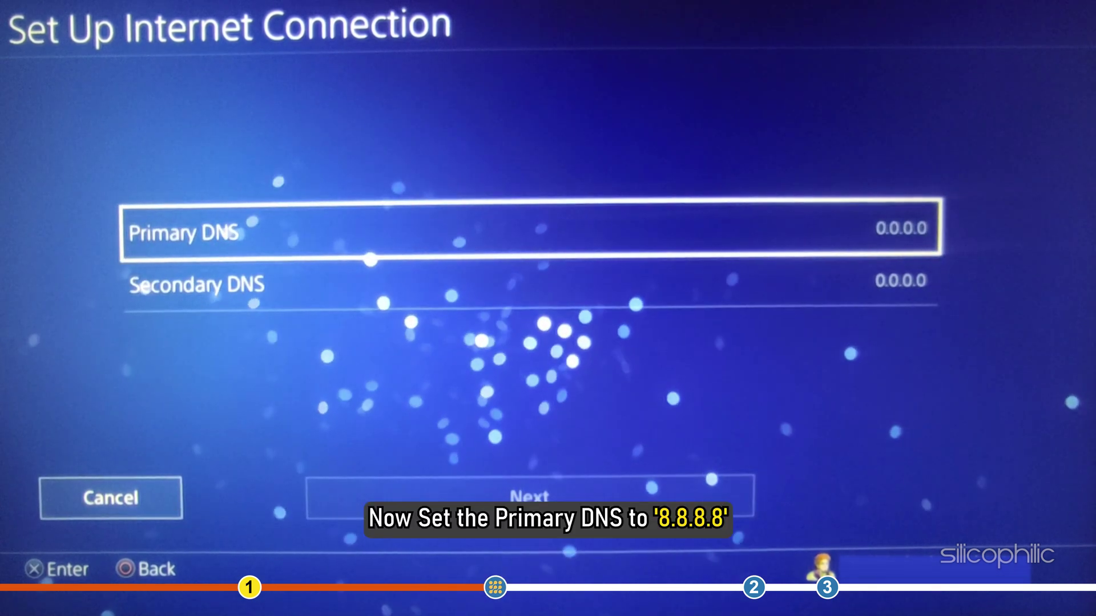
Enter primary DNS 8.8.8.8 and secondary DNS 8.8.4.4, then continue
key(Return)
text(8)
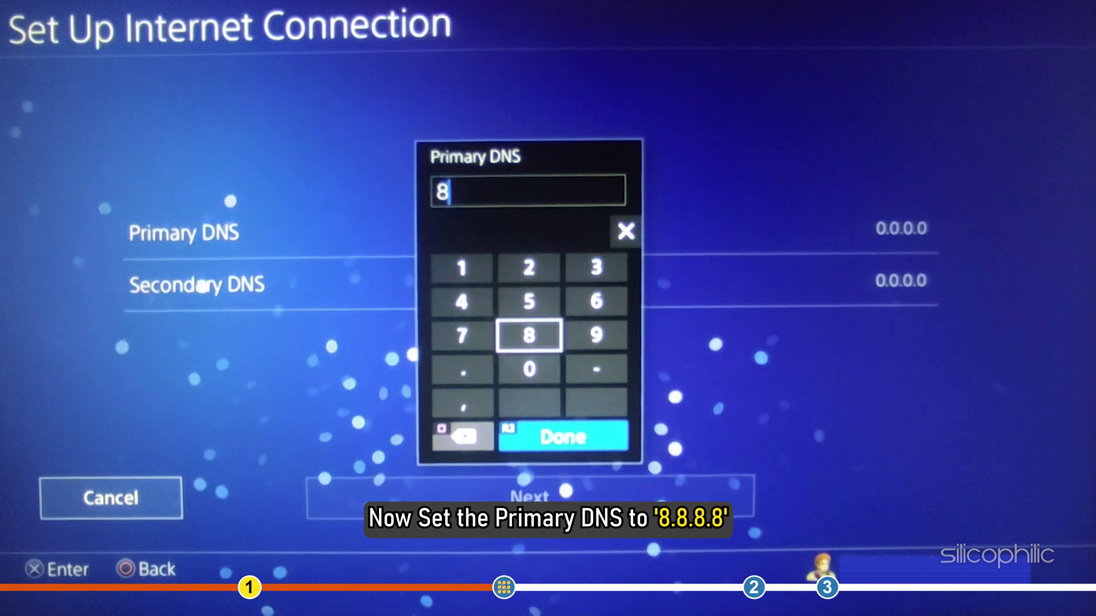
text(.8.8.)
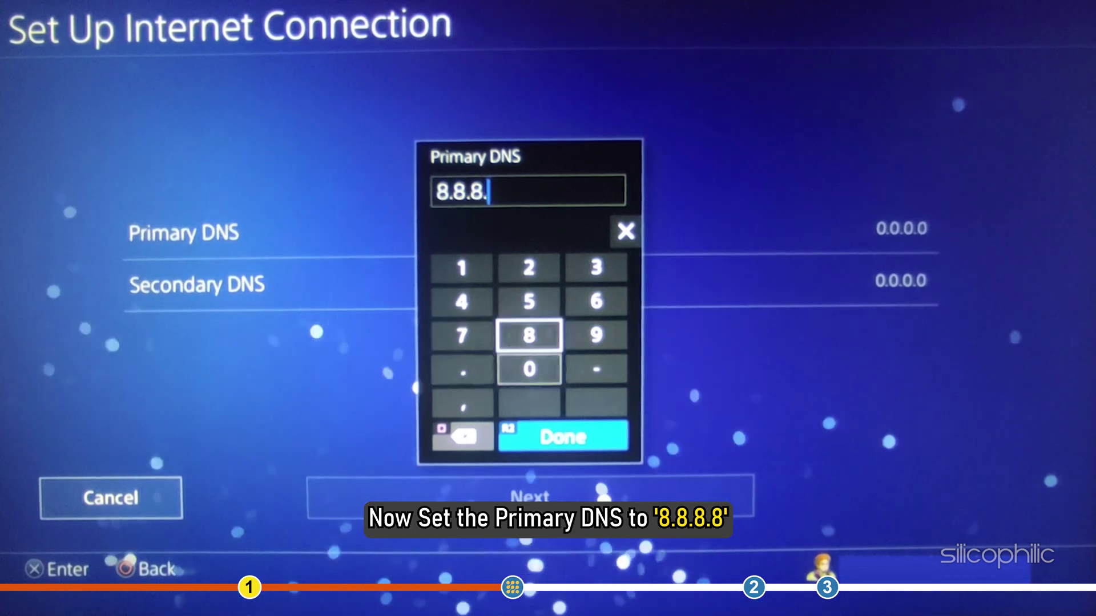
text(8)
key(Return)
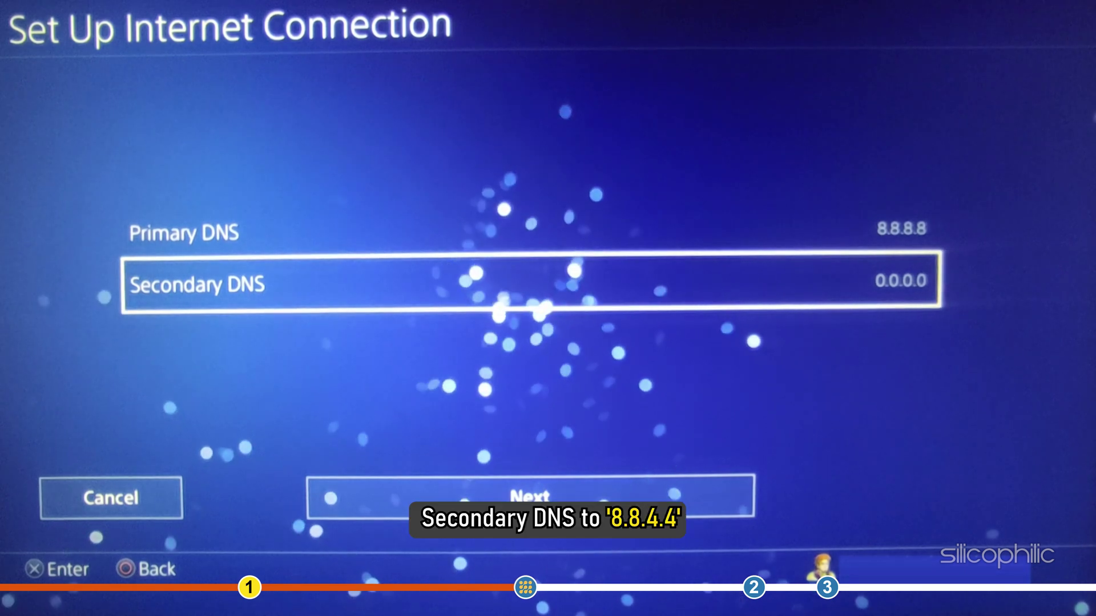
key(Return)
text(8)
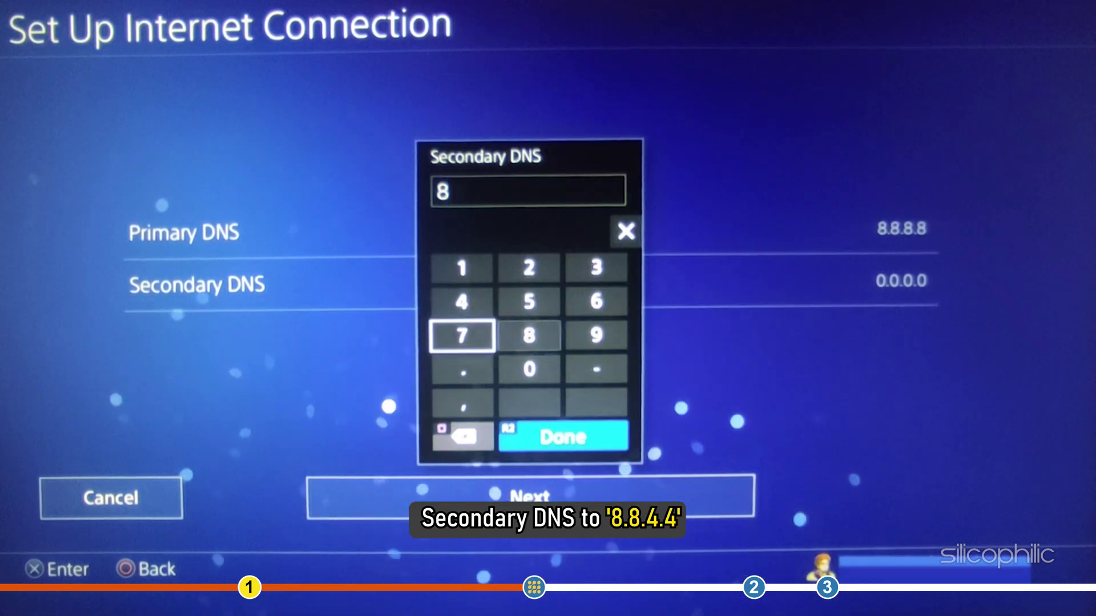
text(.8.4.4)
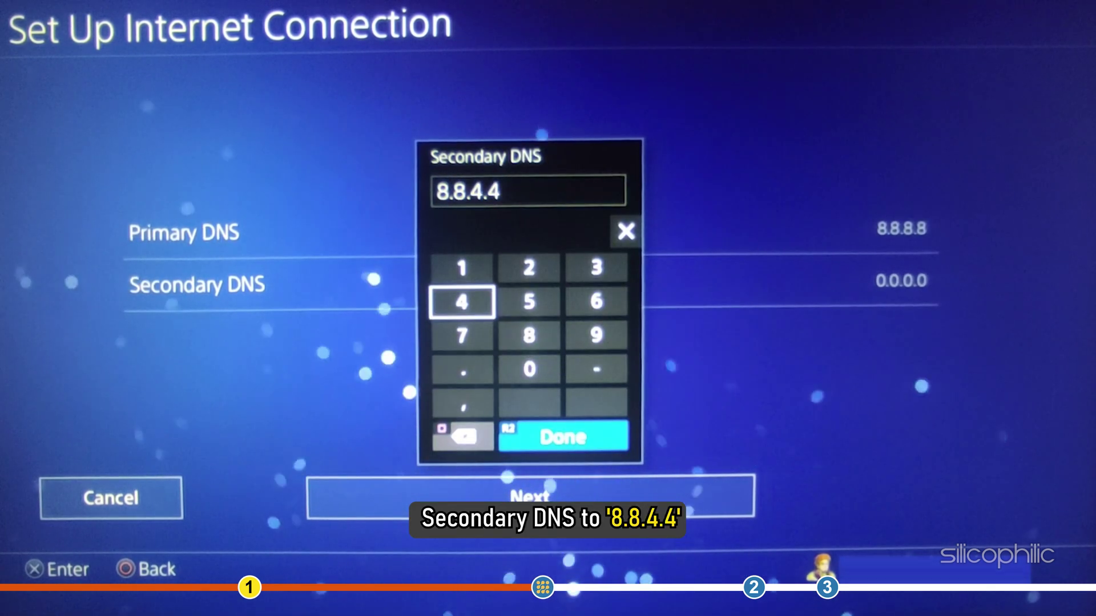
key(Return)
key(Down)
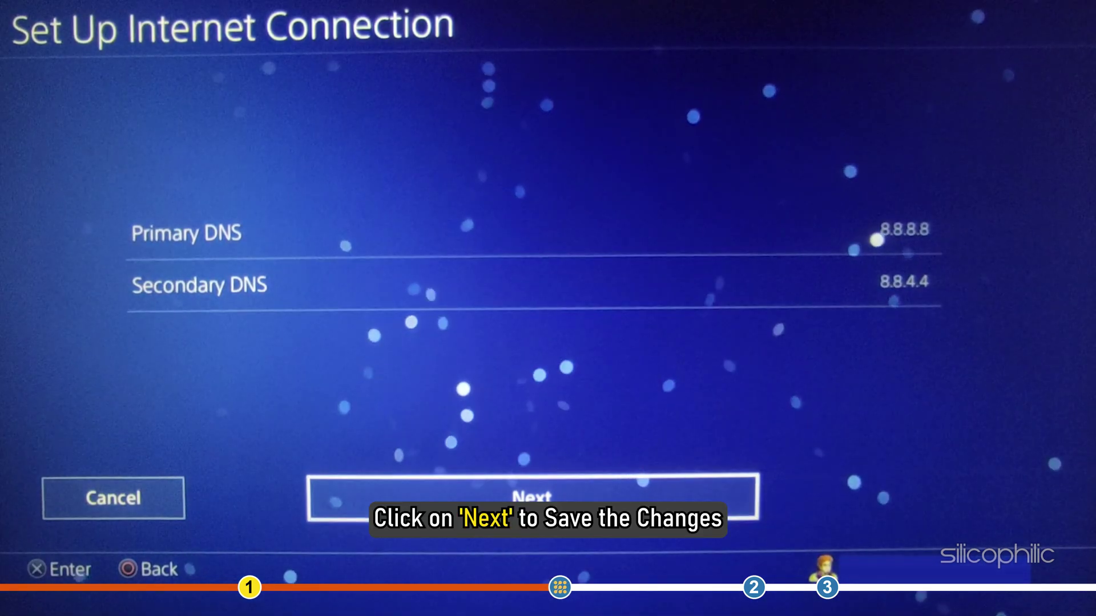
key(Return)
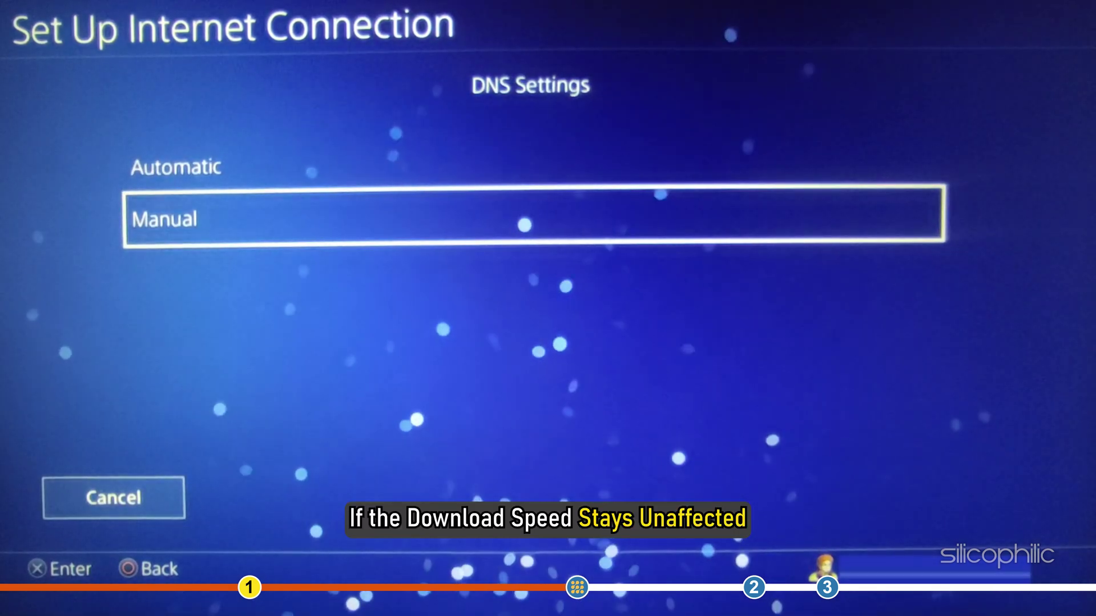
Re-choose manual DNS, replace the servers with 1.1.1.1 and 1.0.0.1, and continue
key(Return)
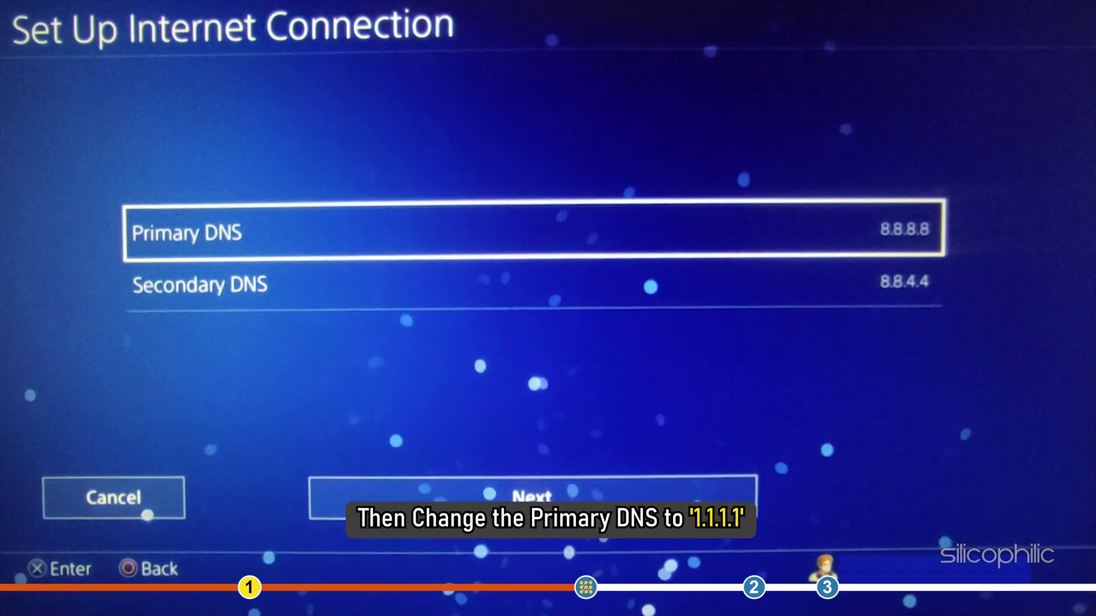
key(Return)
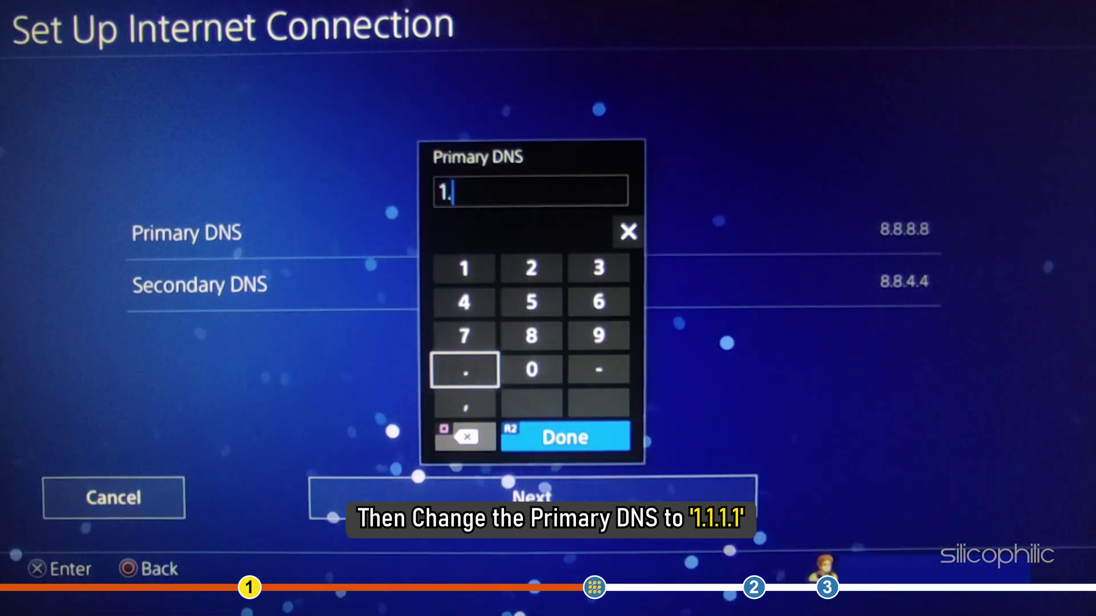
text(.1.)
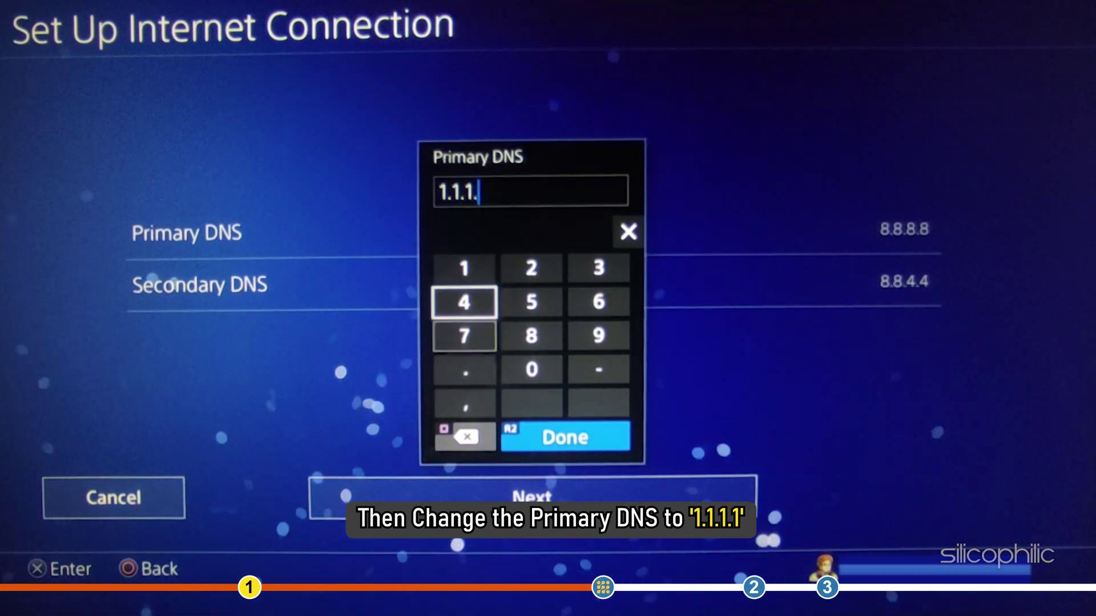
text(1)
key(Return)
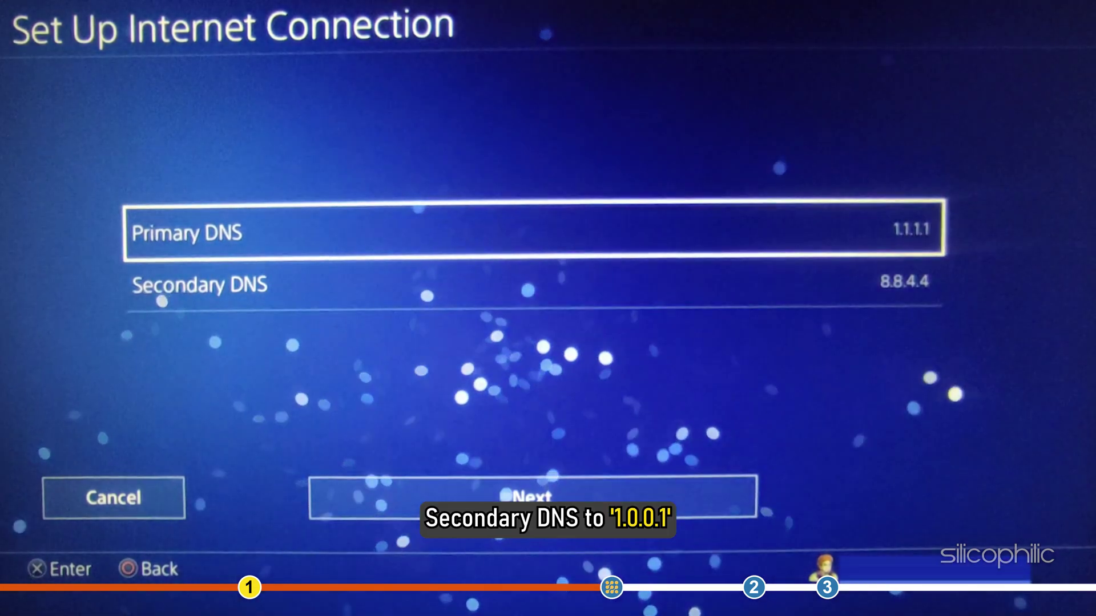
key(Down)
key(Return)
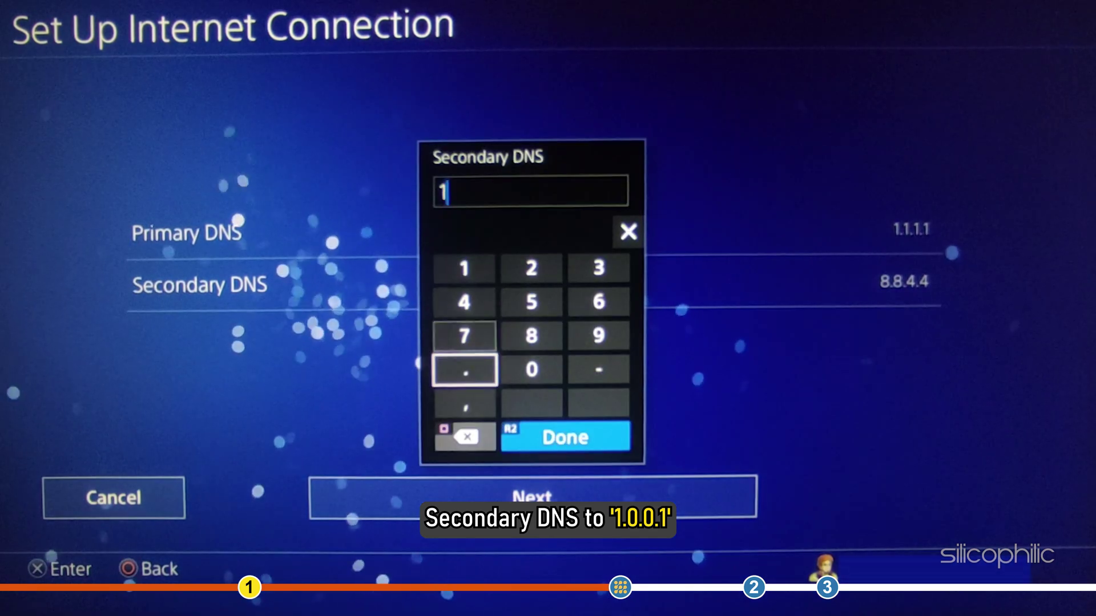
text(.0.0.)
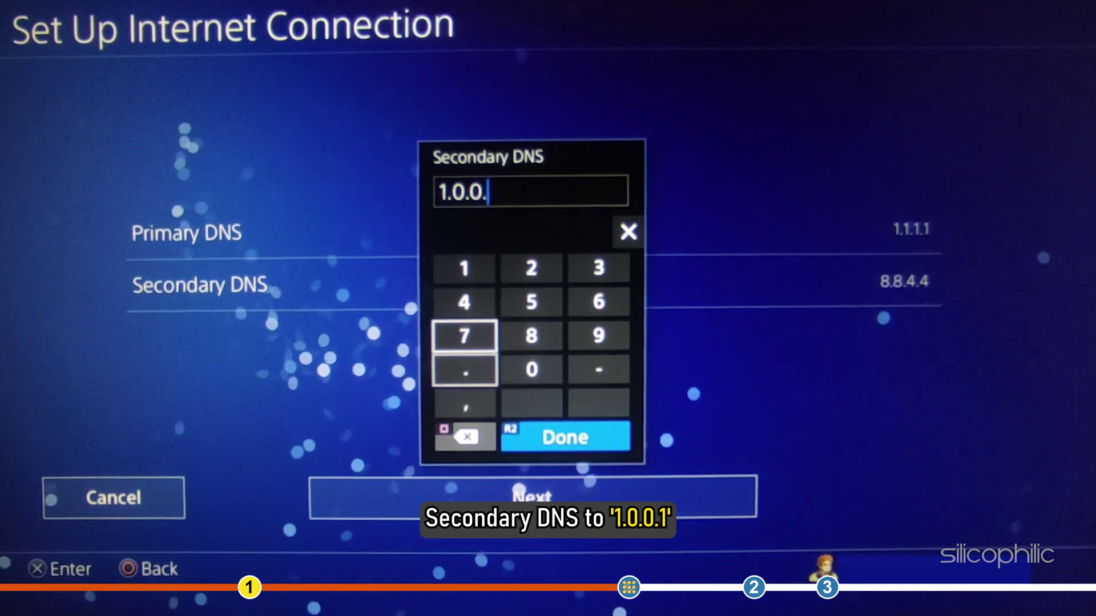
text(1)
key(Return)
key(Down)
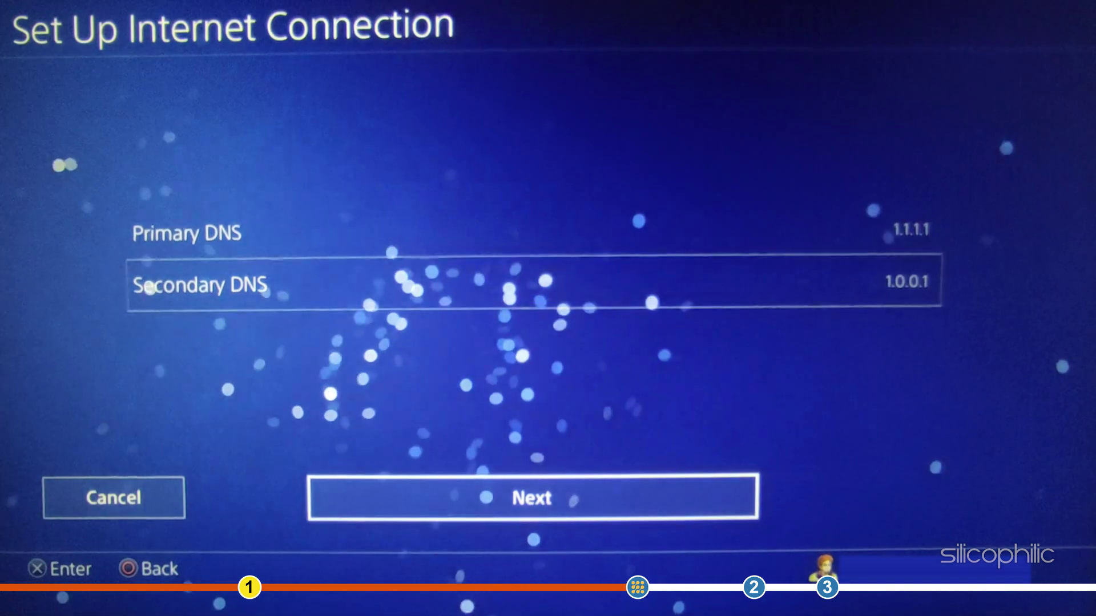
key(Return)
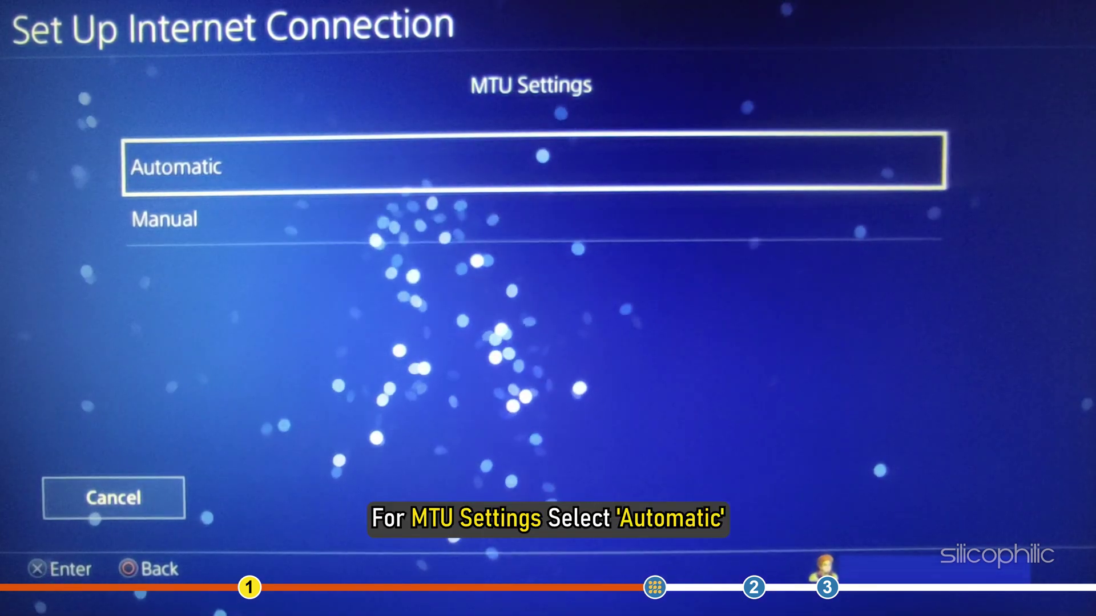
Keep MTU on Automatic, use no proxy server, and run Test Internet Connection
key(Return)
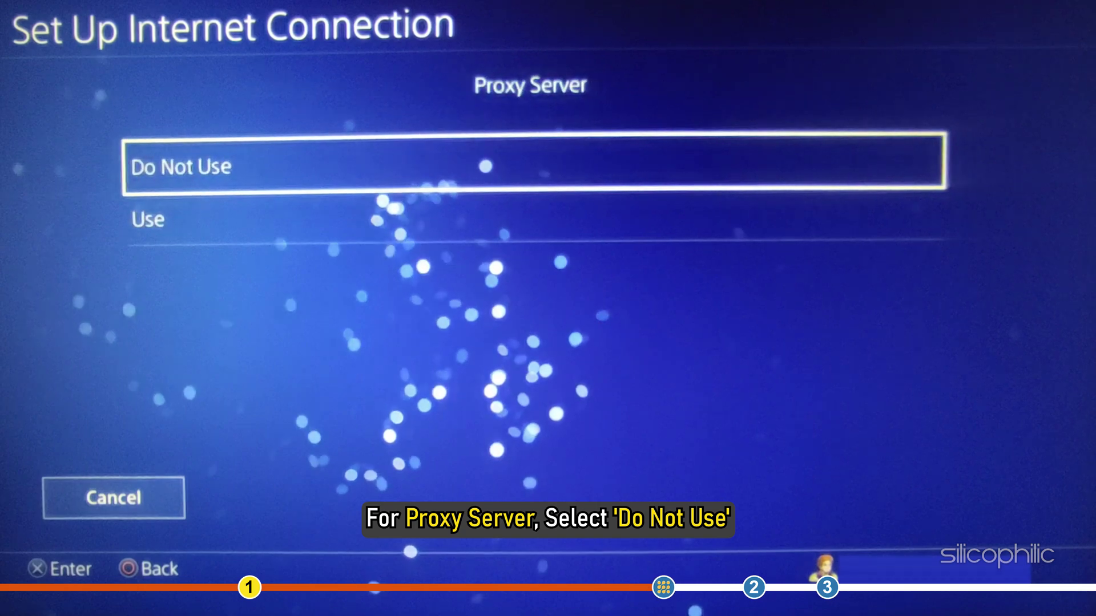
key(Return)
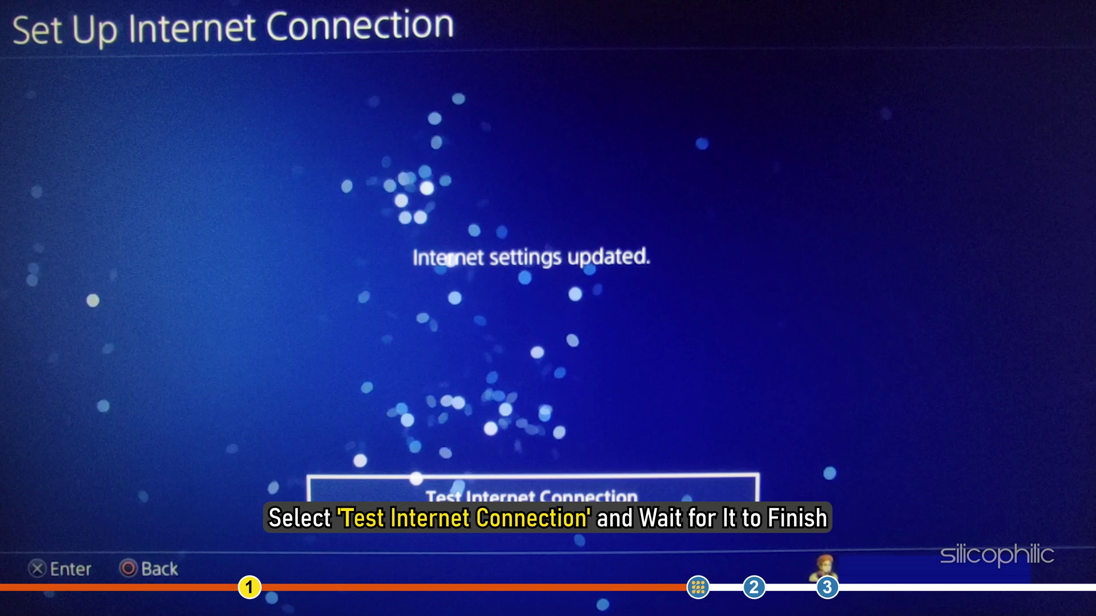
key(Return)
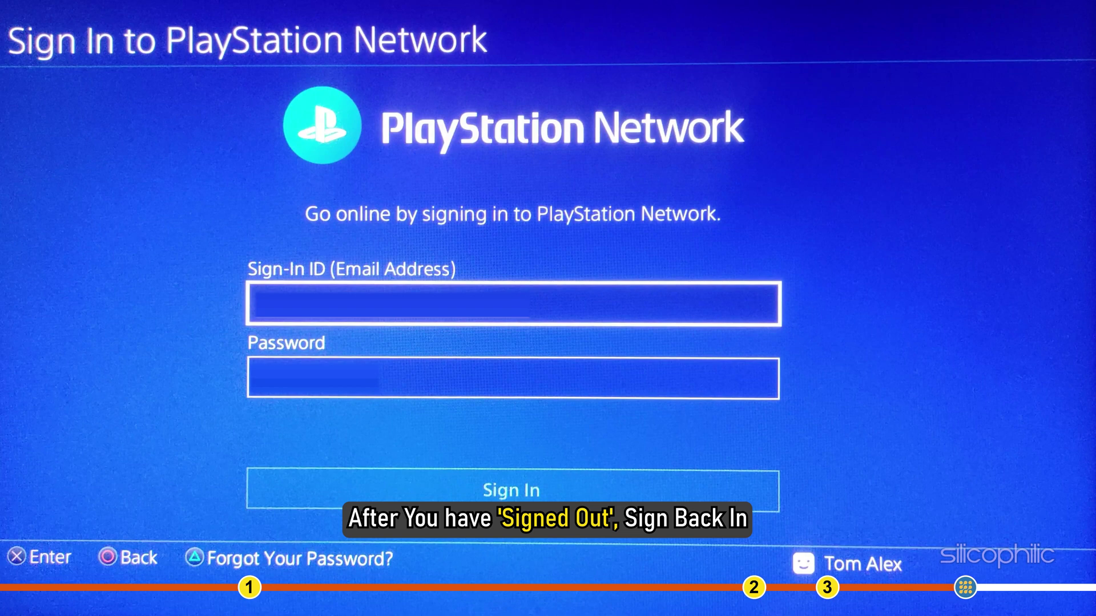
Submit the PlayStation Network sign-in with the already filled-in account details
key(Down)
key(Down)
key(Return)
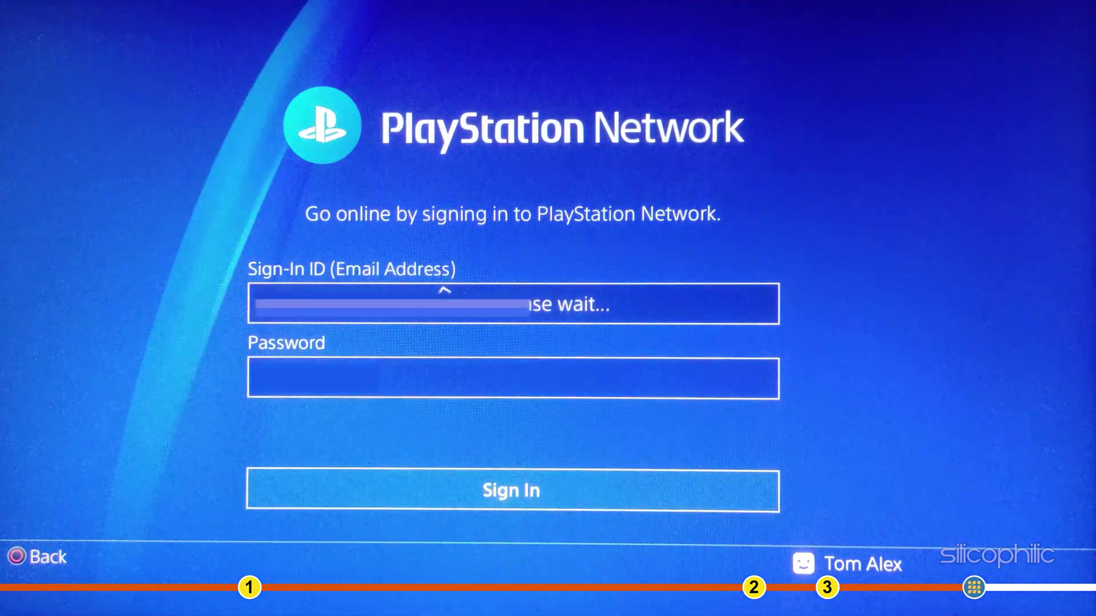